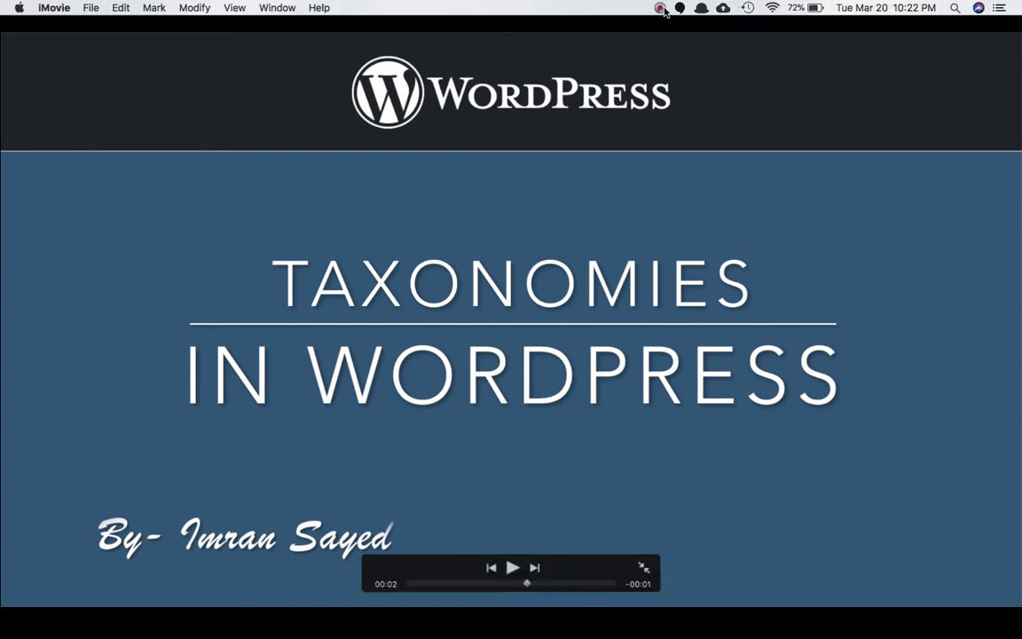
Leave the iMovie title video for the Quiver note on WordPress taxonomies and terms
click(660, 8)
click(686, 58)
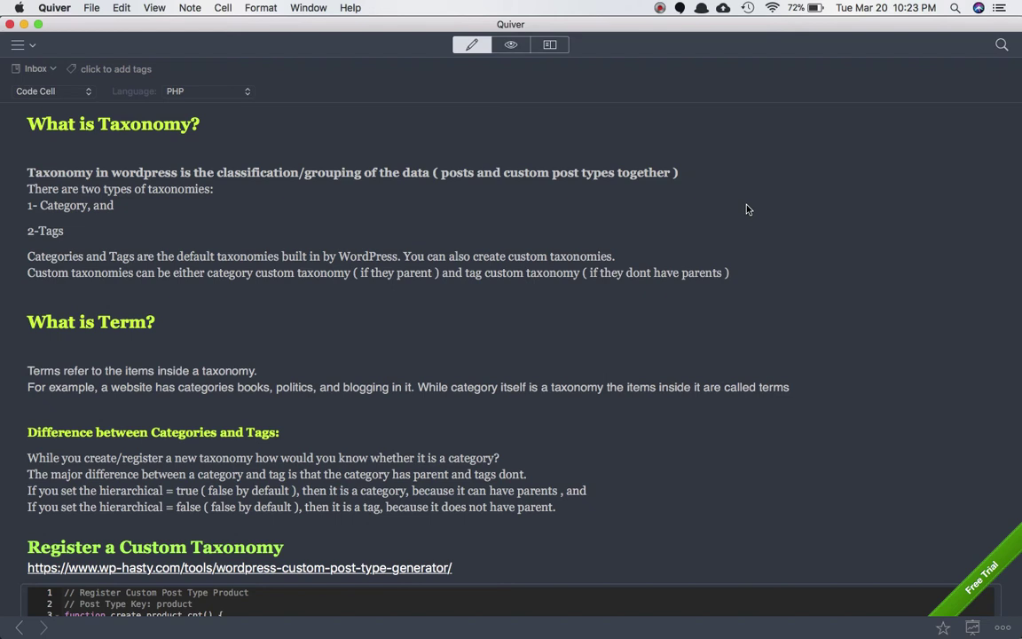
click(142, 219)
key(BackSpace)
key(Return)
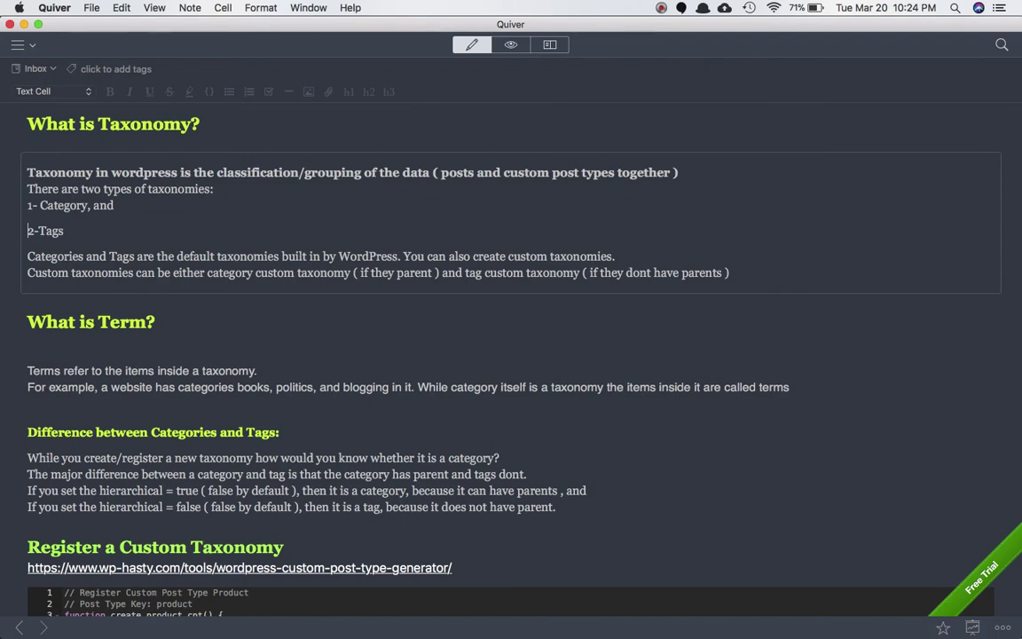
scroll(511, 355, down, 2)
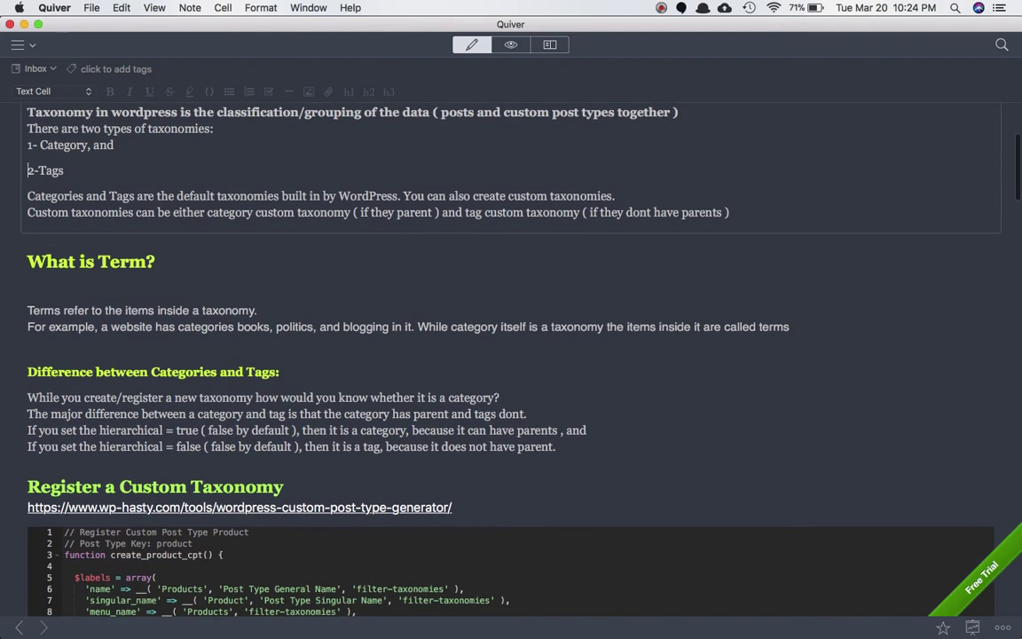
scroll(511, 355, up, 2)
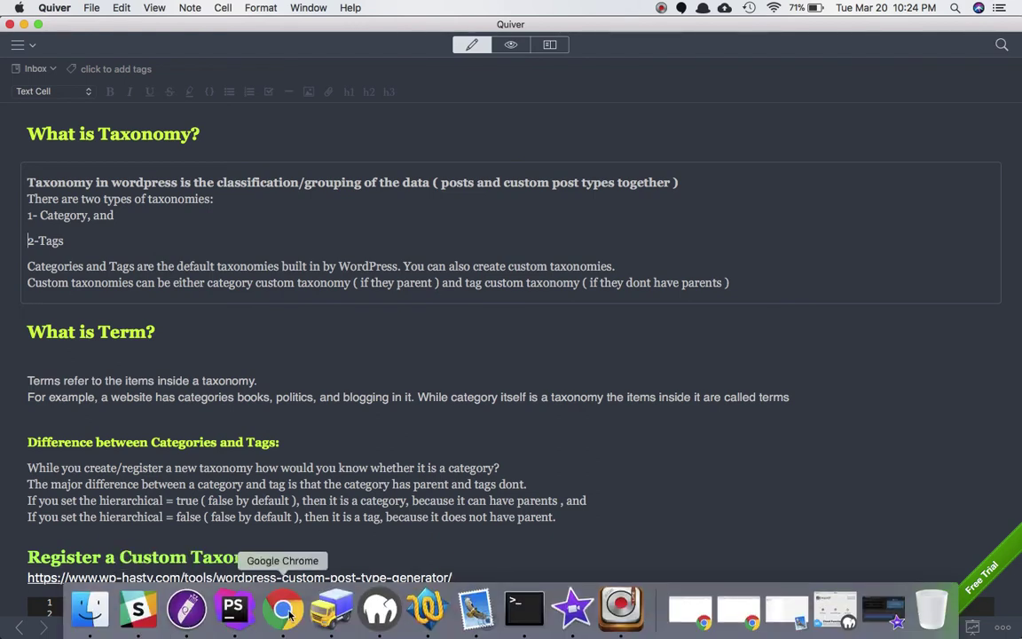
click(282, 612)
Load the WordPress Categories admin page listing only Uncategorized, then return to the Quiver notes
click(287, 33)
mouse_move(44, 163)
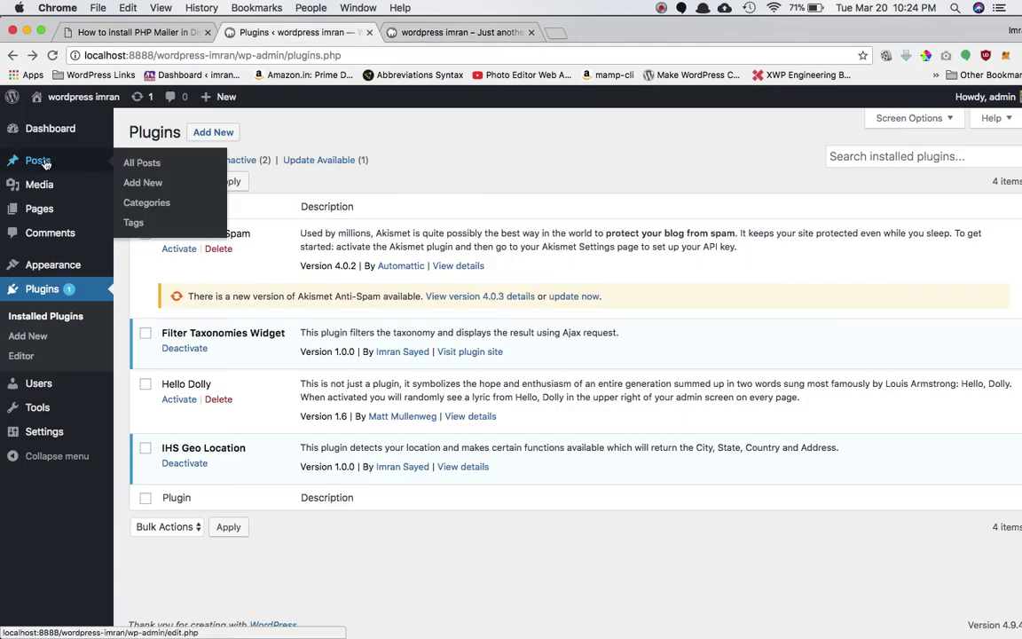
click(158, 204)
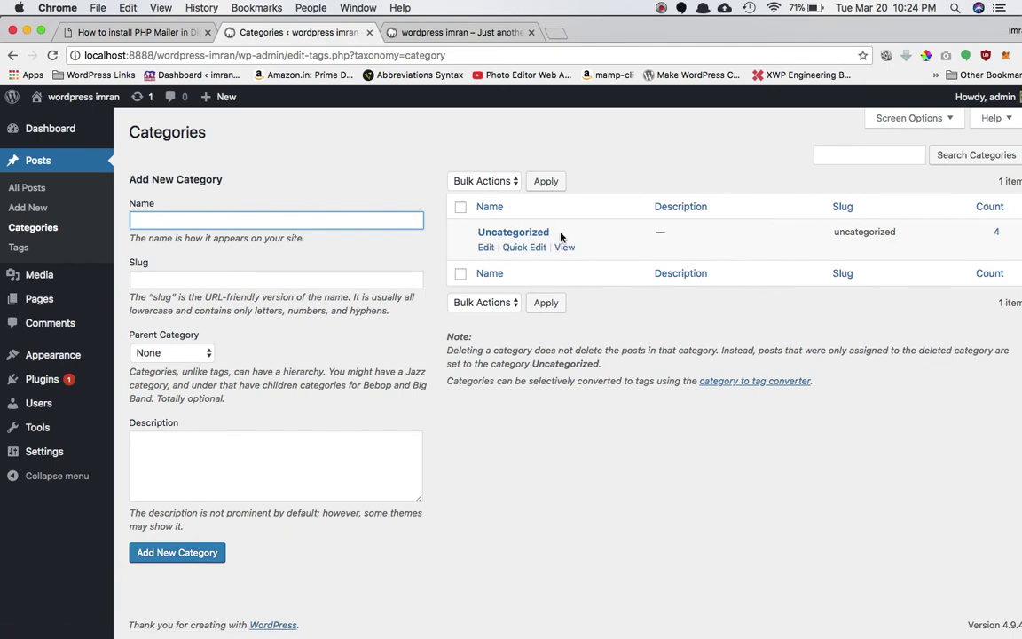
mouse_move(235, 609)
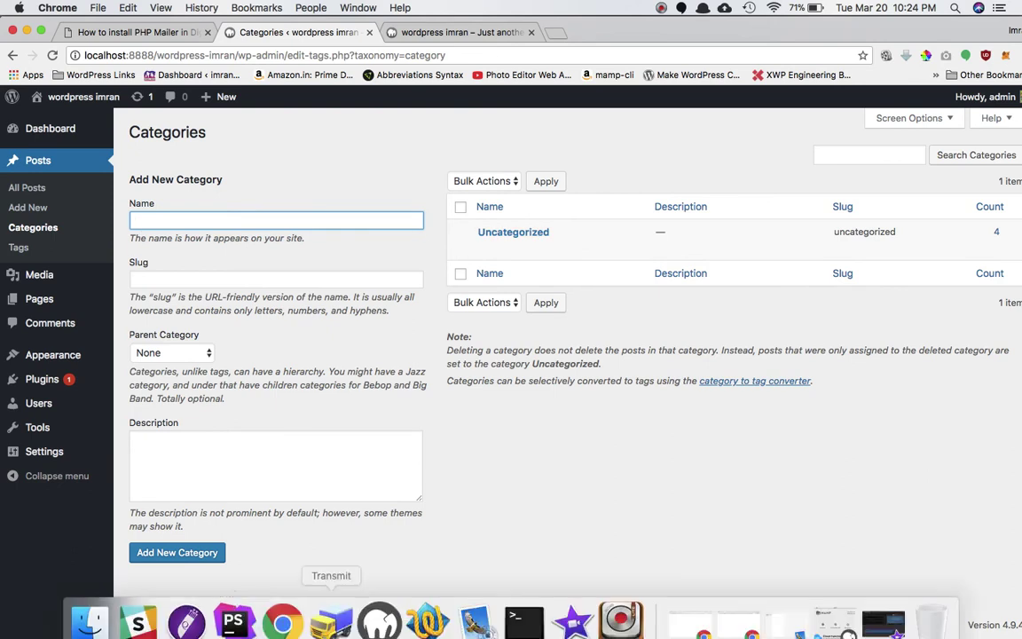
click(187, 608)
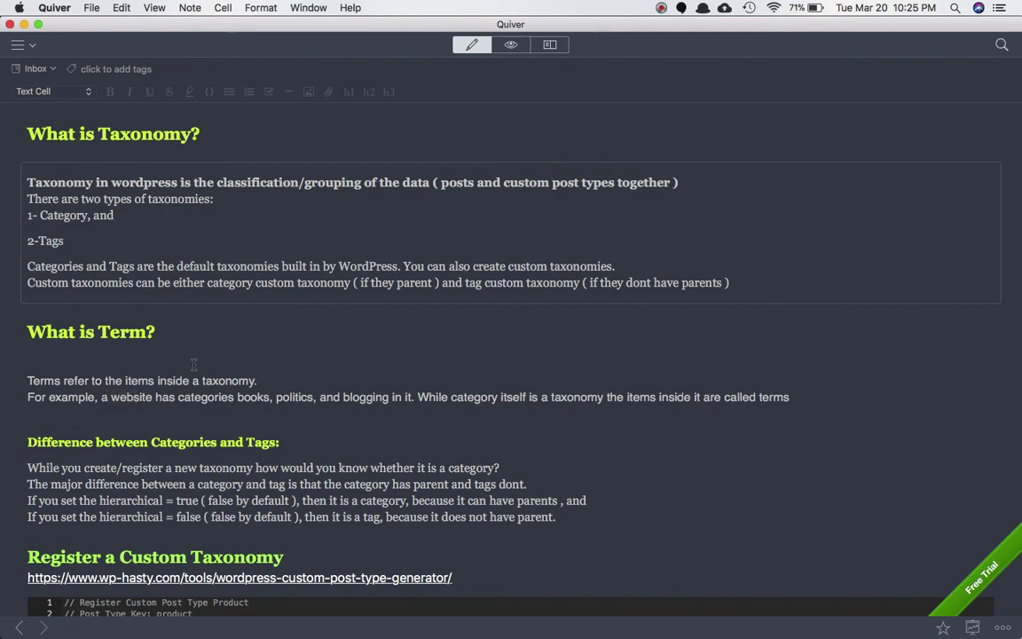
Change the heading 'Register a Custom Taxonomy' to 'Register a Custom Post'
scroll(193, 364, down, 2)
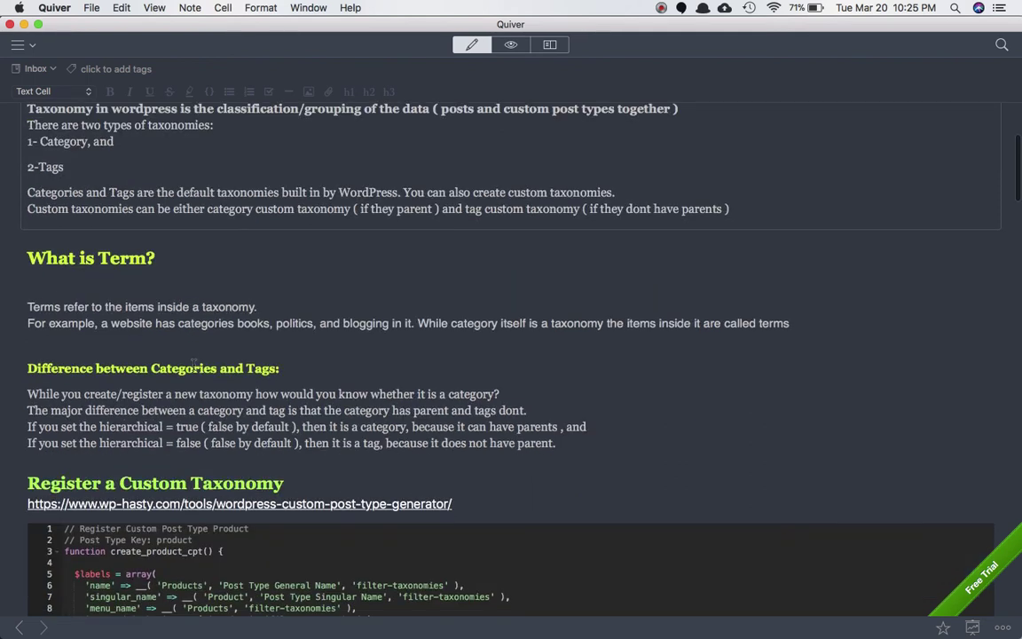
scroll(121, 380, down, 3)
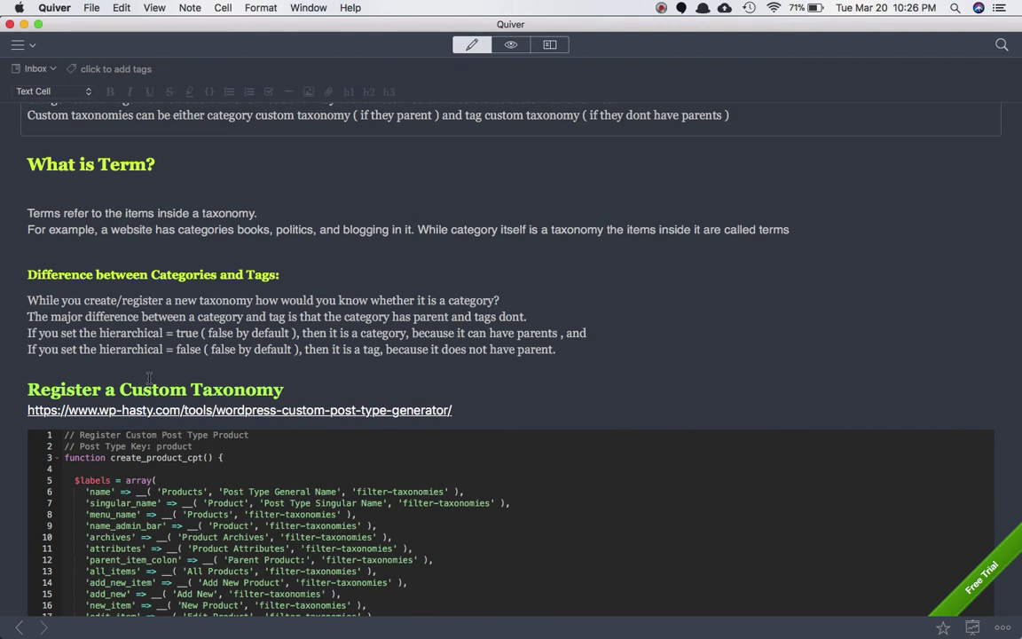
scroll(149, 378, down, 3)
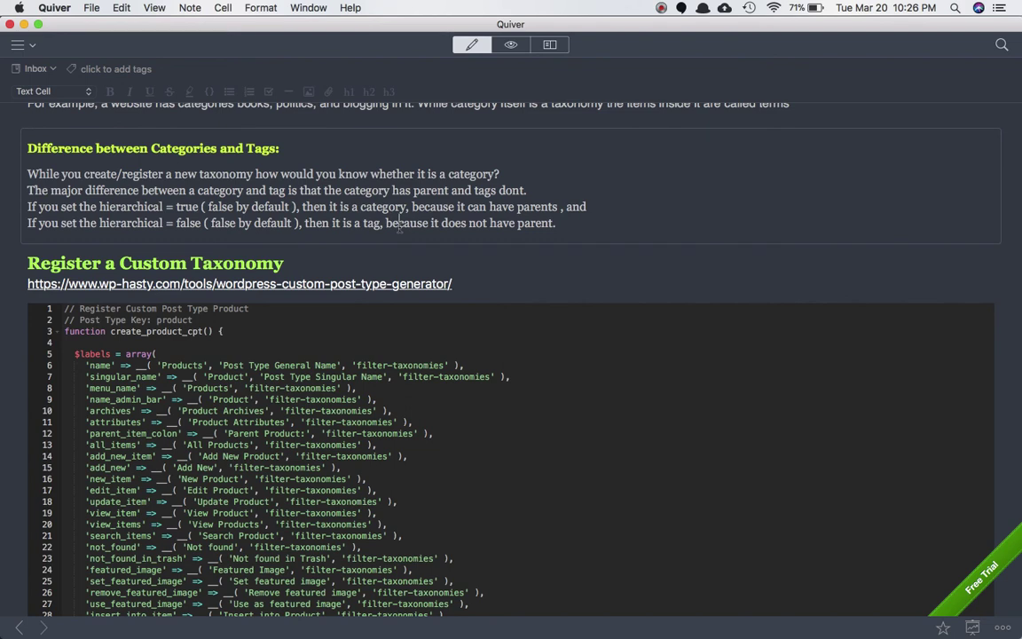
double_click(232, 263)
text(Ps)
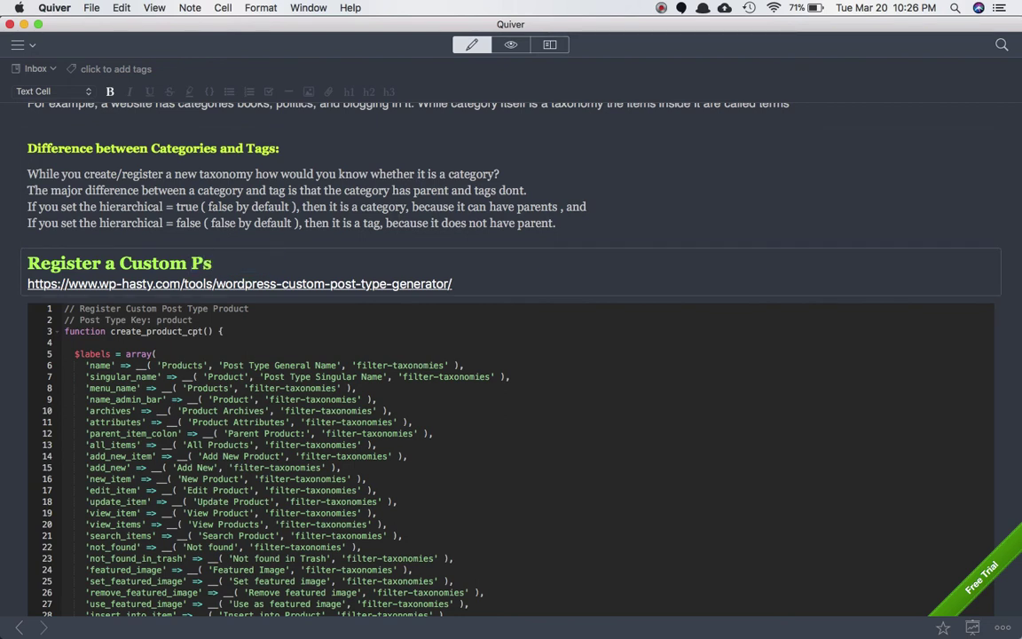
key(BackSpace)
text(ost)
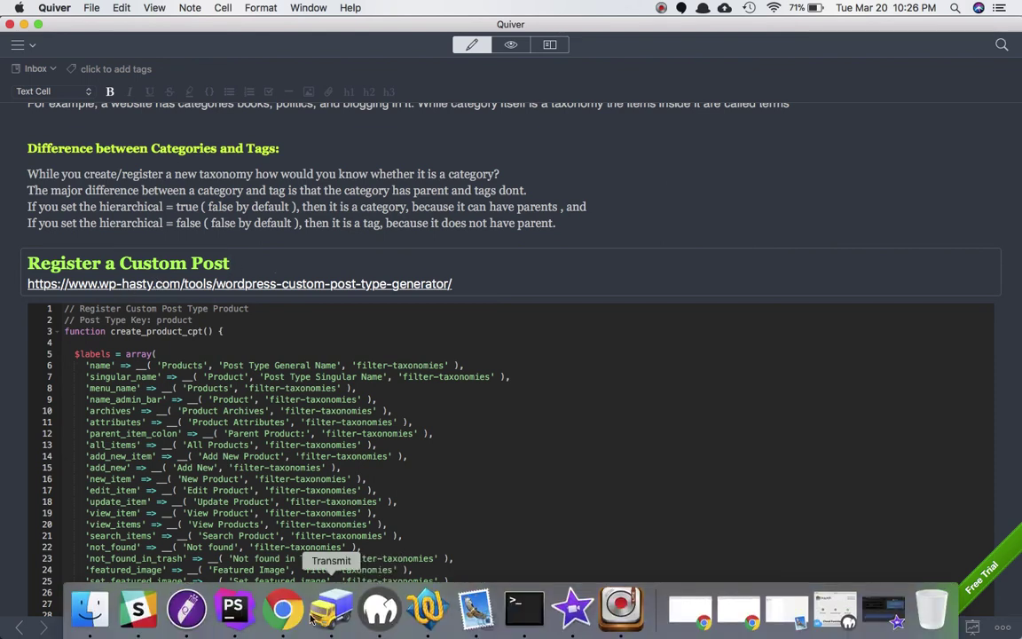
Bring Chrome's WordPress Categories page, listing only Uncategorized, back to the front
click(275, 610)
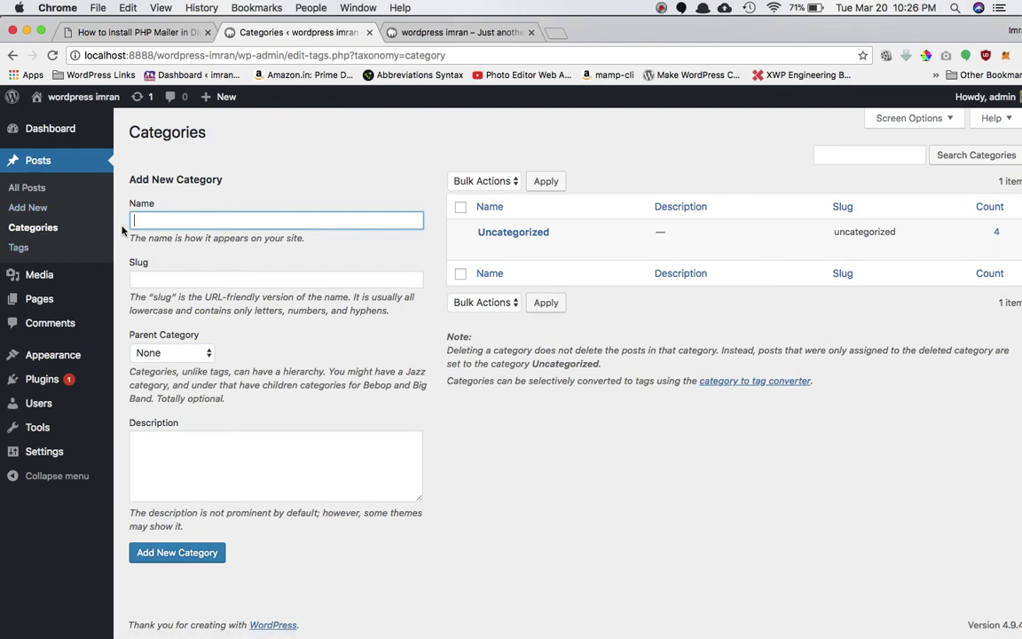
mouse_move(36, 275)
Open amazon.in in a new tab and go to the Men's Shirts category
click(551, 35)
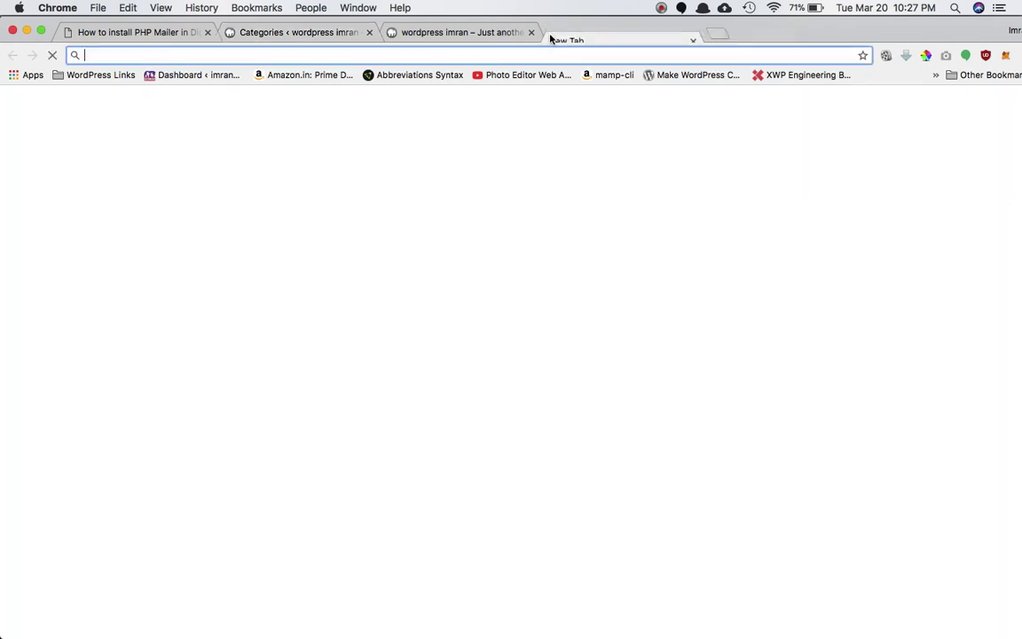
text(a)
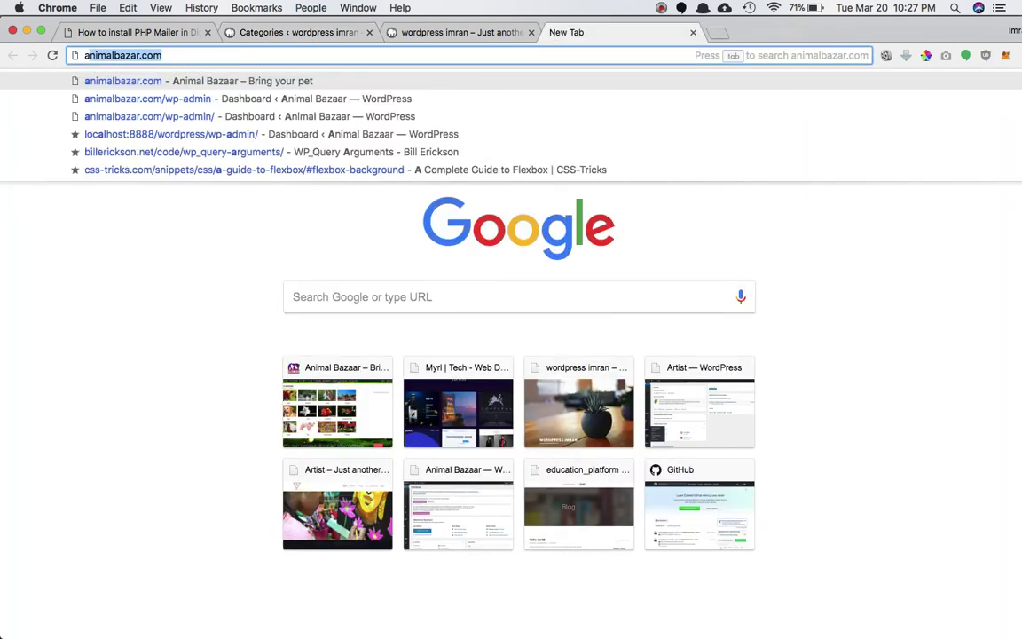
text(ment)
key(Return)
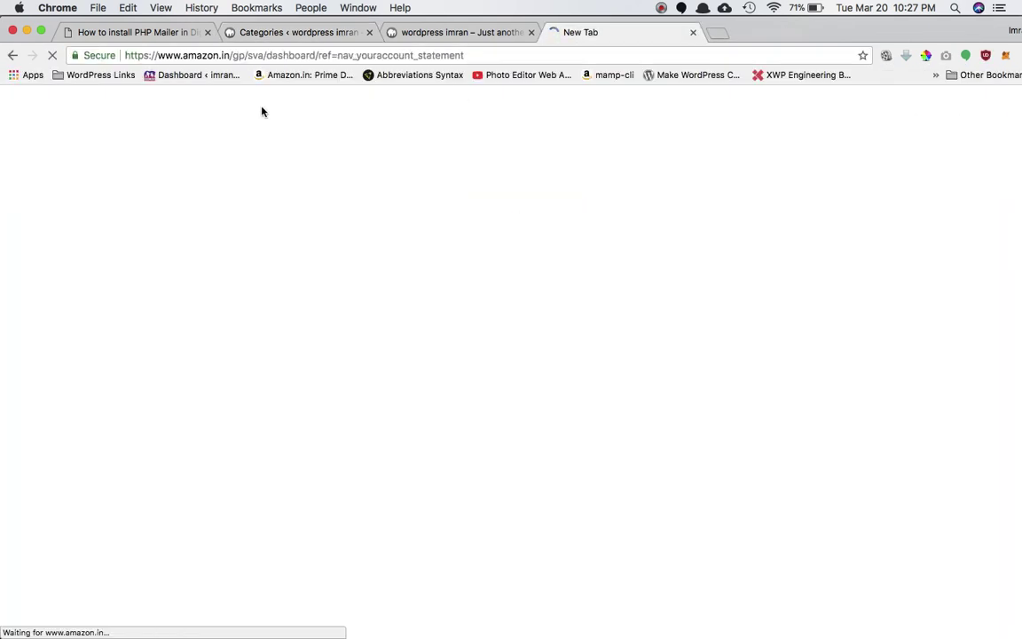
mouse_move(180, 149)
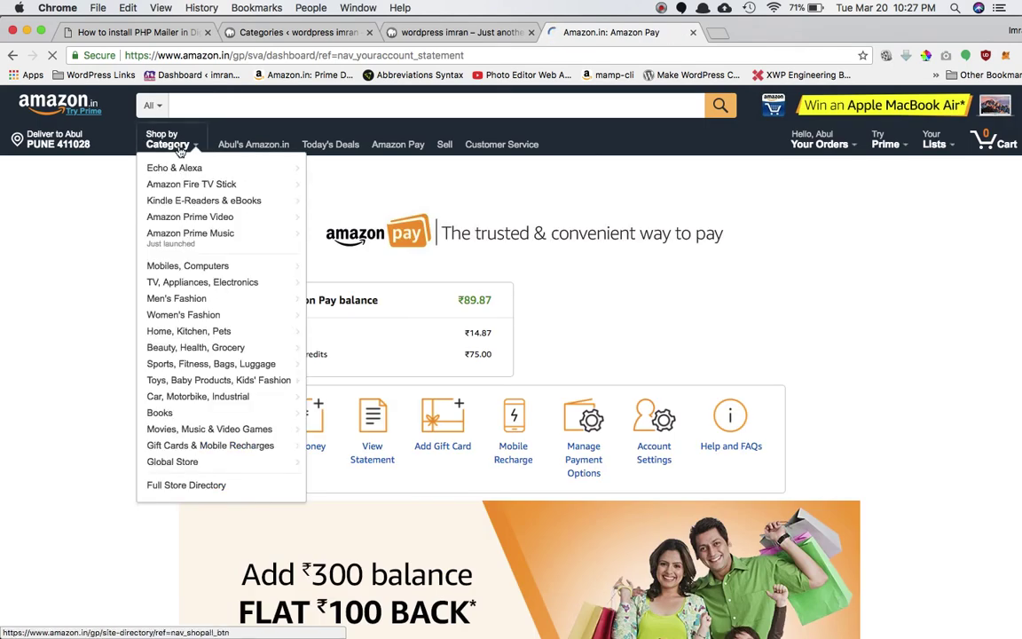
mouse_move(187, 302)
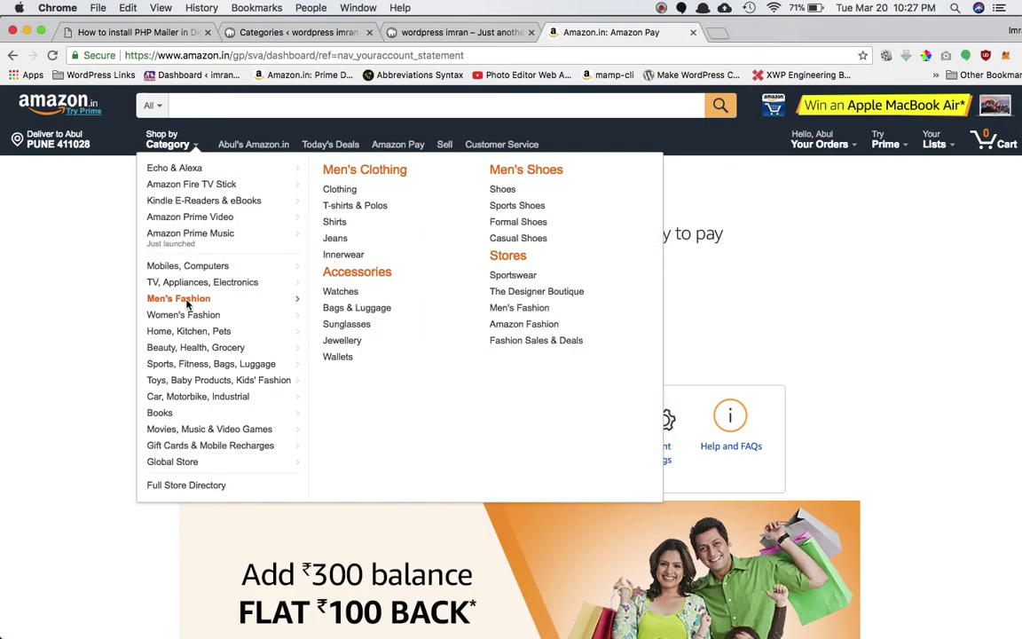
click(342, 229)
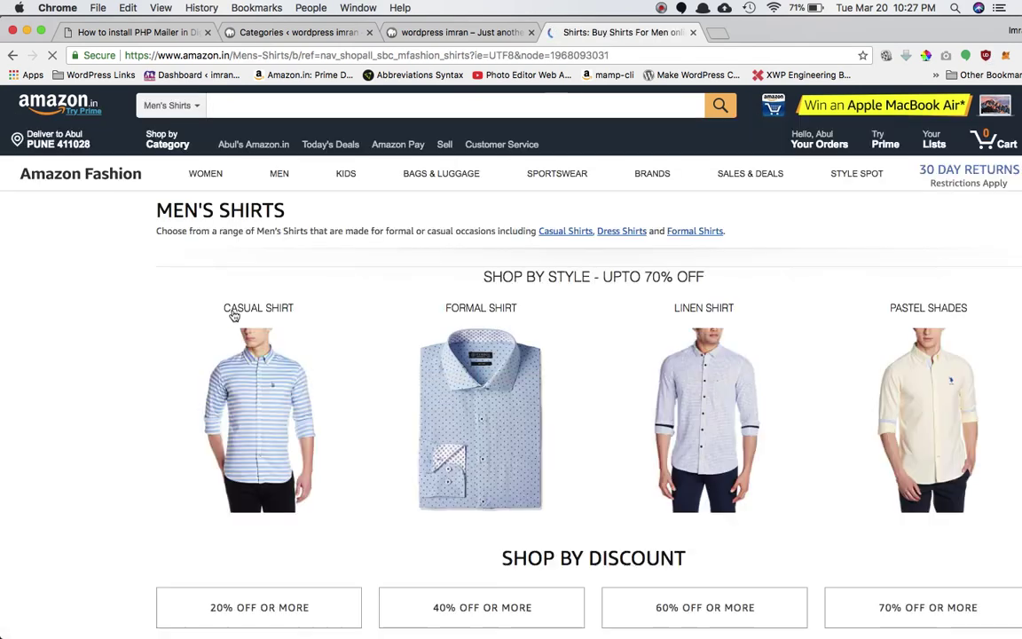
Filter the shirts to Casual Shirts, size XL, and Long Sleeve
scroll(310, 408, down, 3)
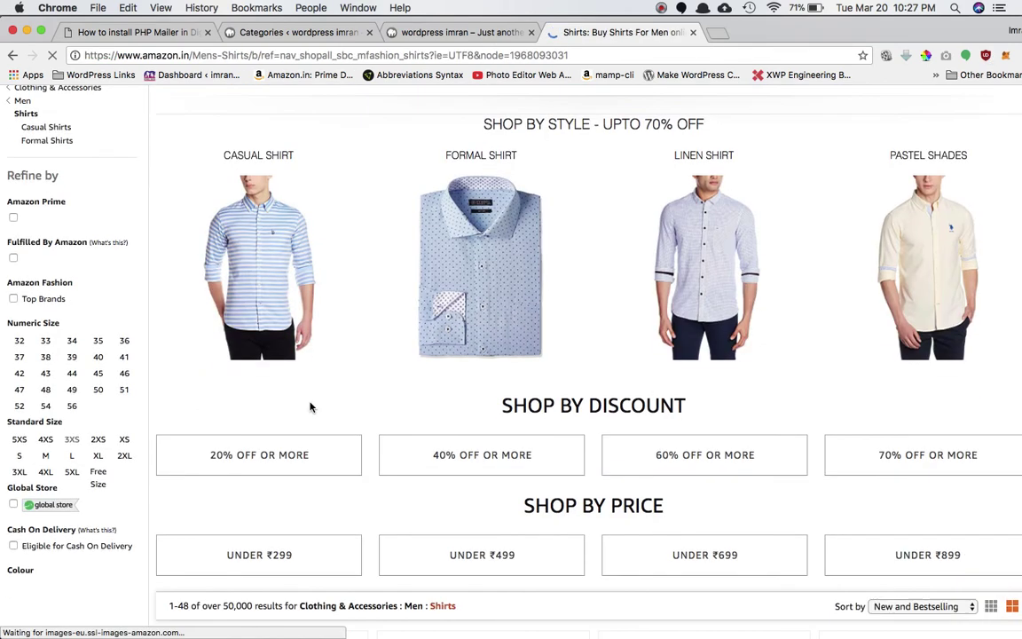
scroll(222, 355, up, 3)
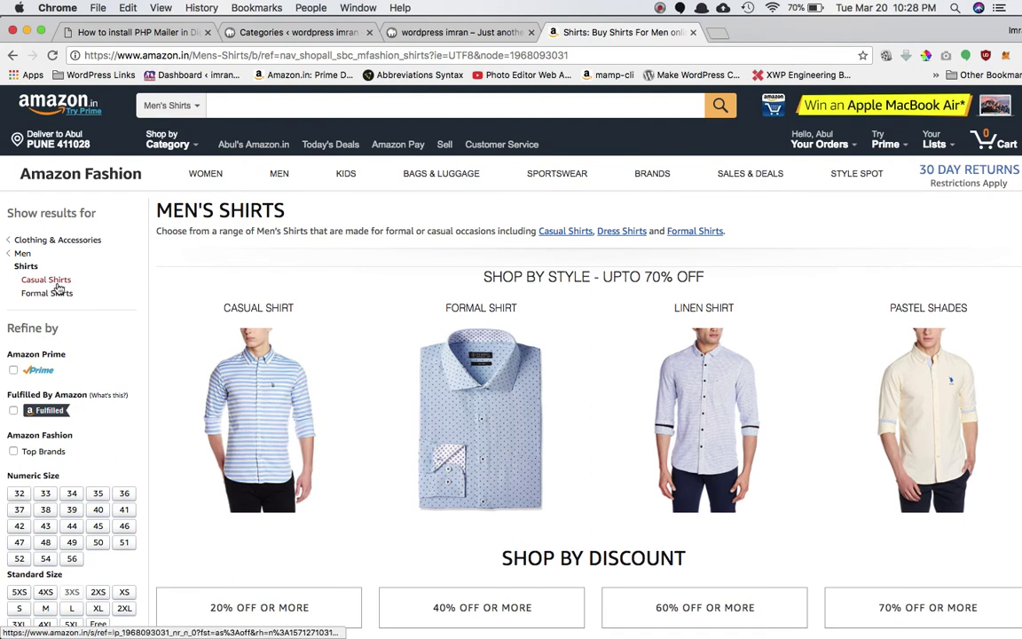
click(55, 283)
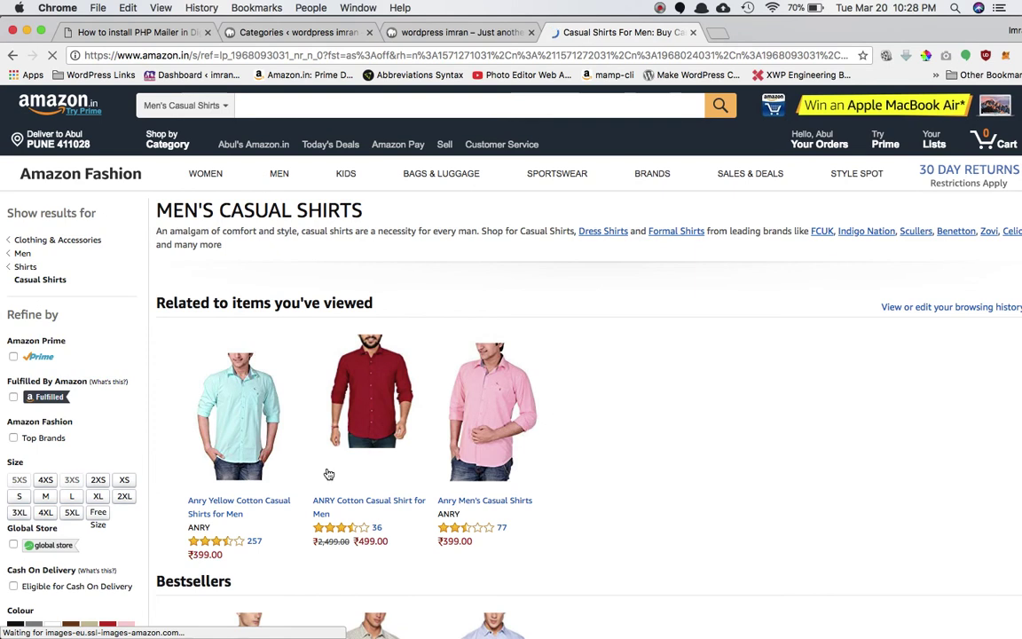
scroll(93, 440, down, 2)
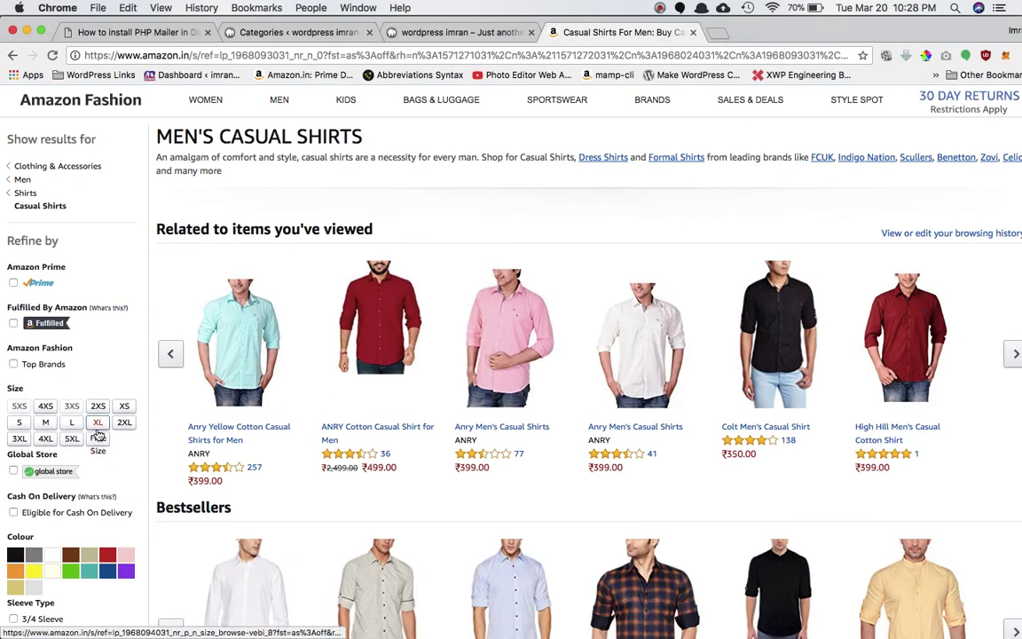
click(103, 430)
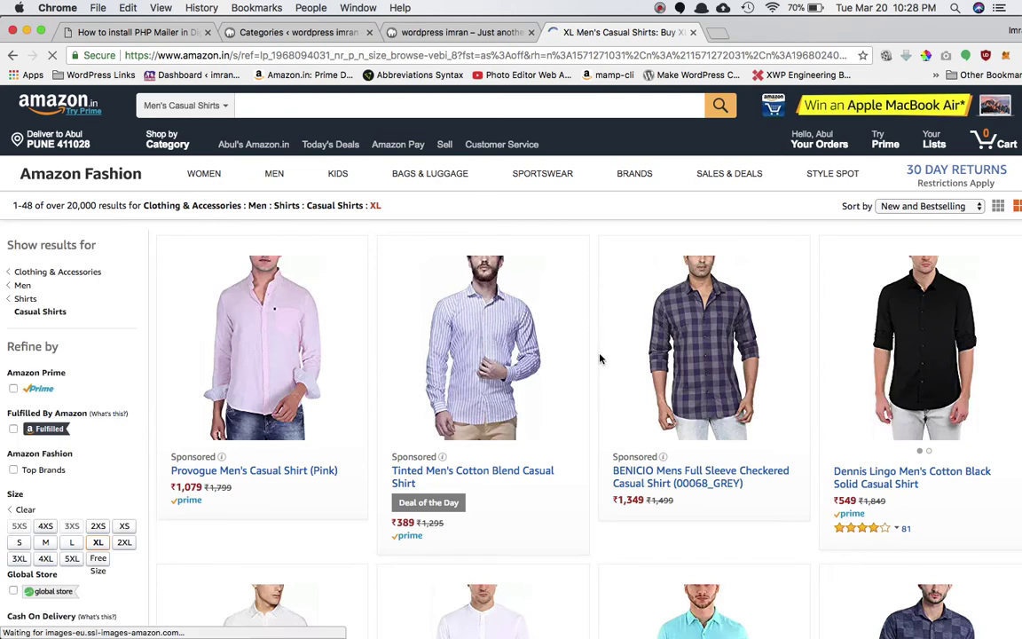
scroll(206, 375, down, 5)
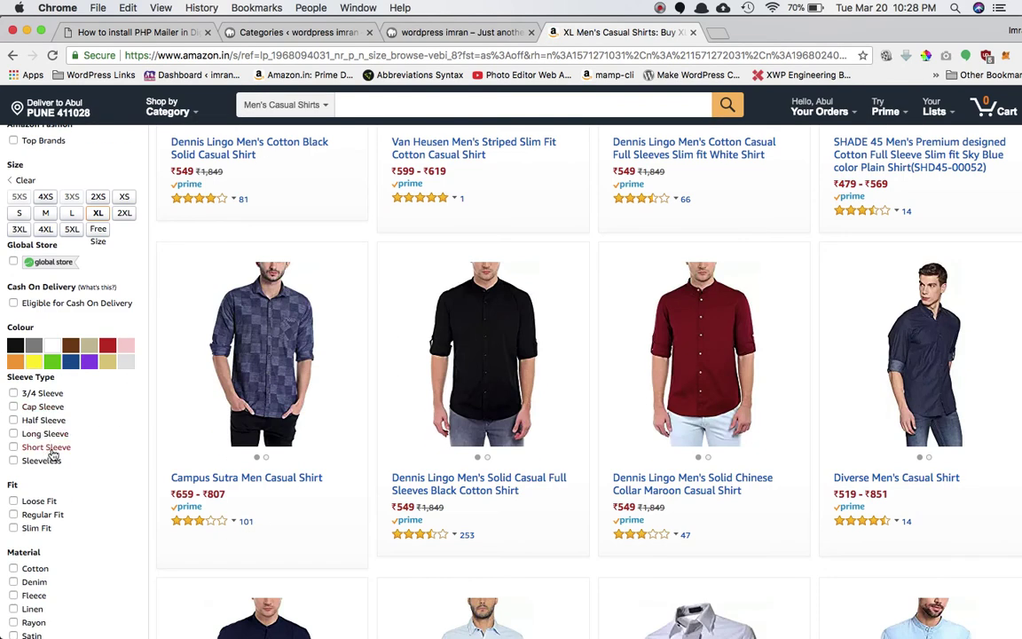
click(43, 434)
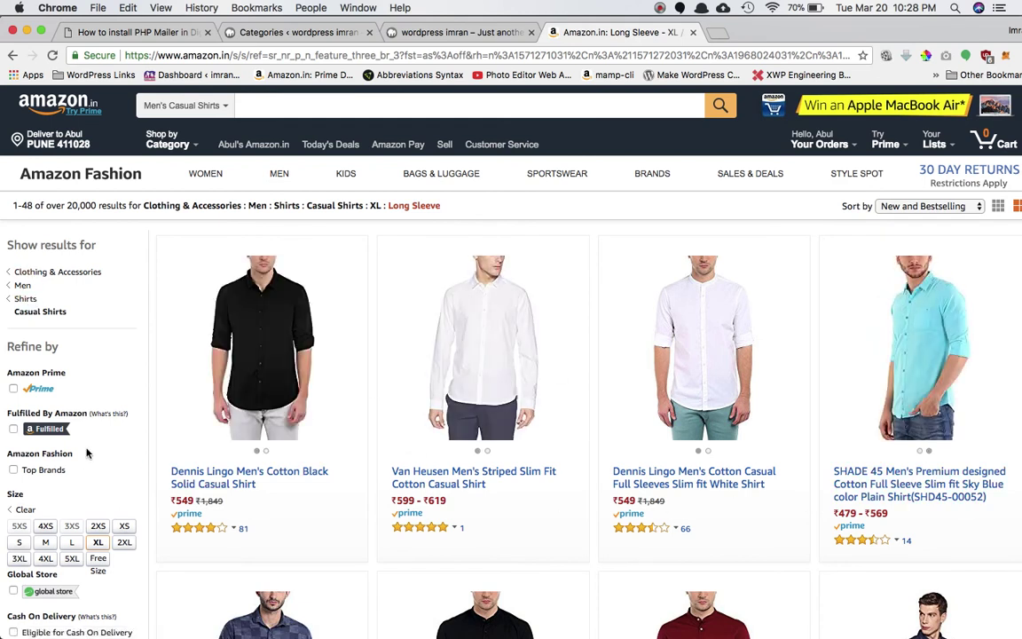
Browse the long-sleeve results, then return to the WordPress Categories tab
scroll(71, 561, down, 3)
scroll(74, 565, down, 1)
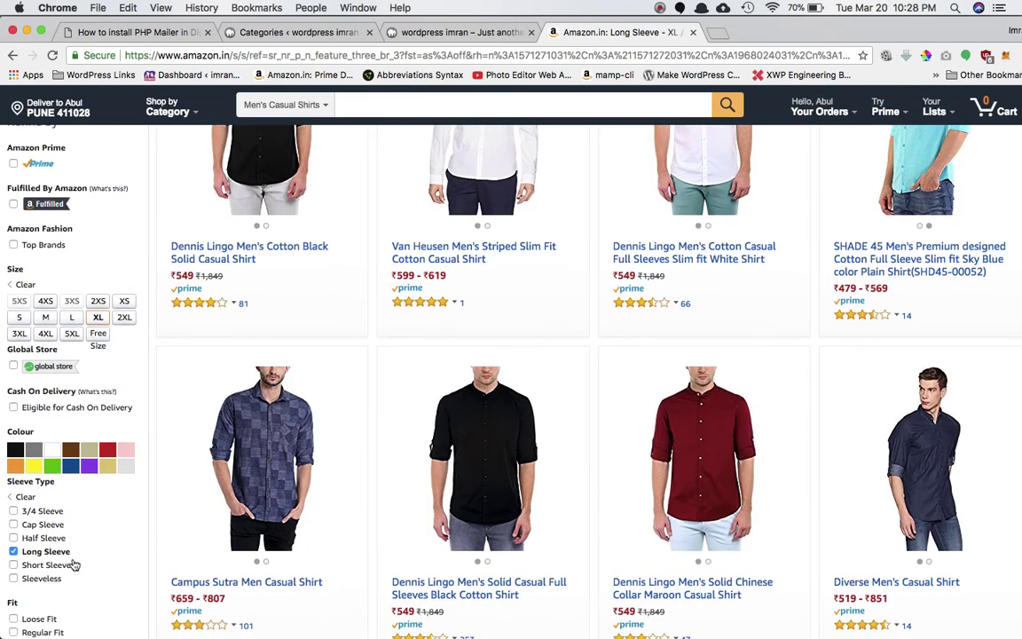
scroll(75, 565, up, 4)
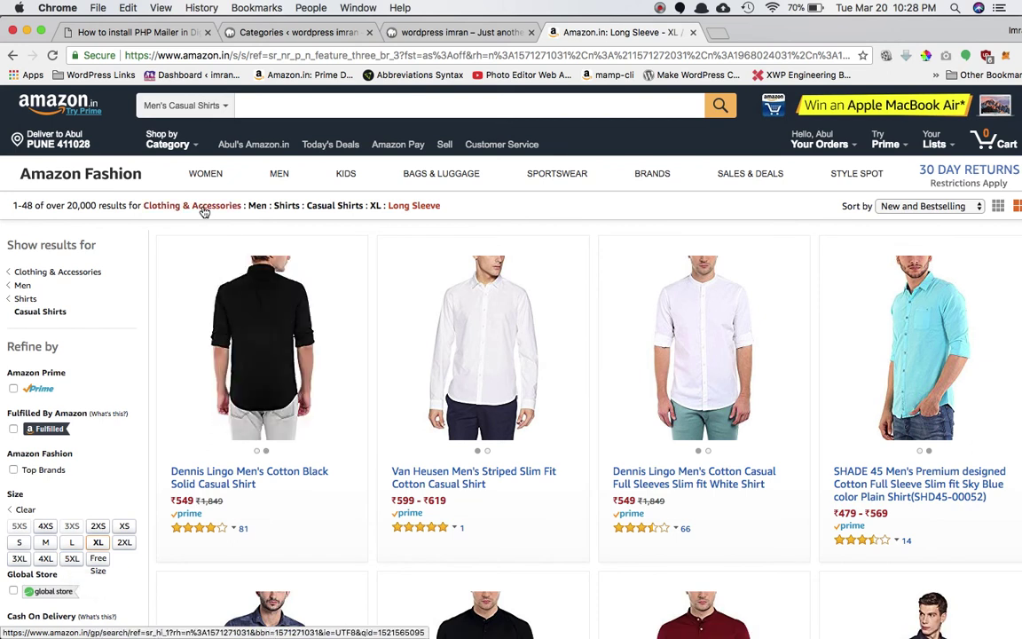
click(293, 32)
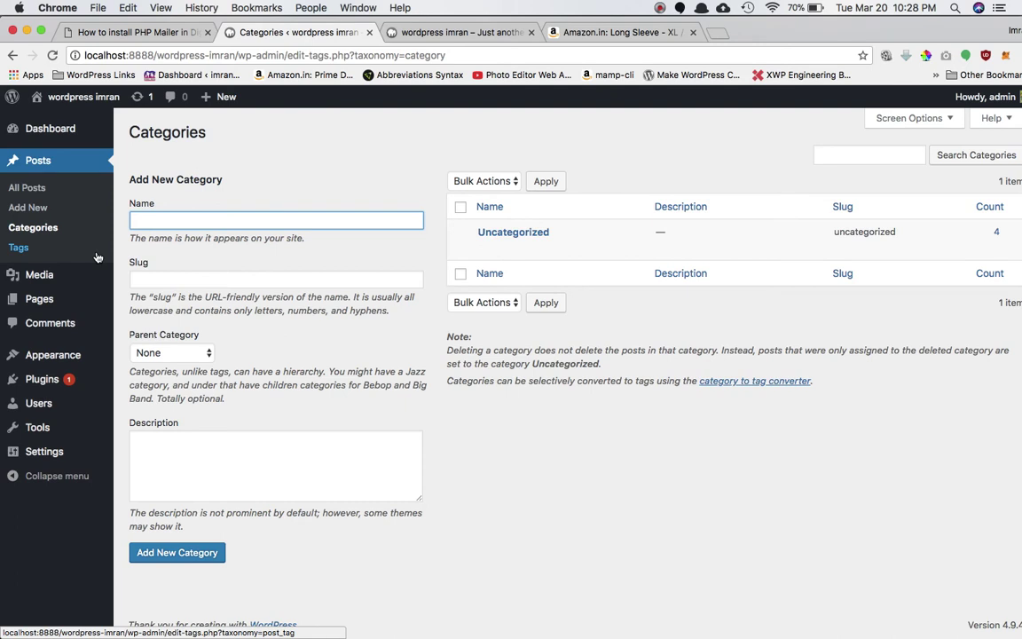
Bring up PhpStorm, then open the Quiver note's WP-Hasty generator link in Chrome
click(233, 611)
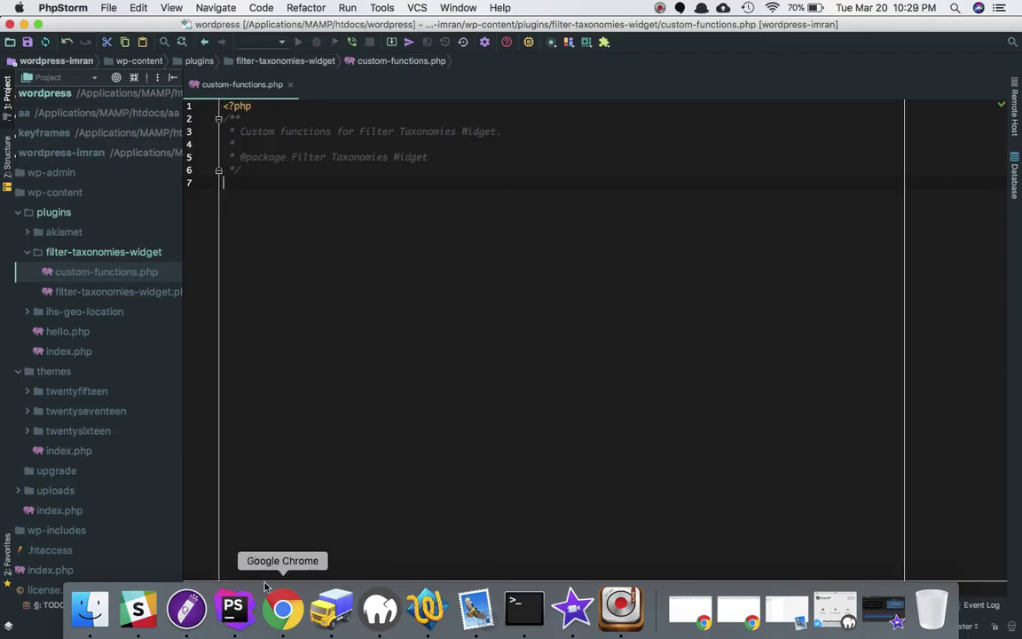
click(187, 609)
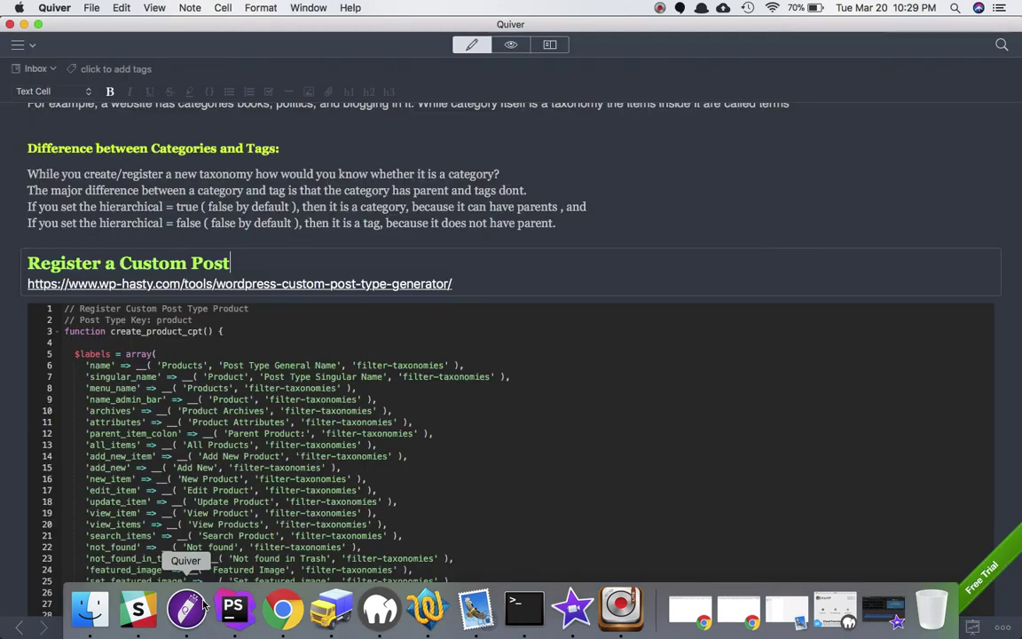
click(497, 282)
triple_click(497, 282)
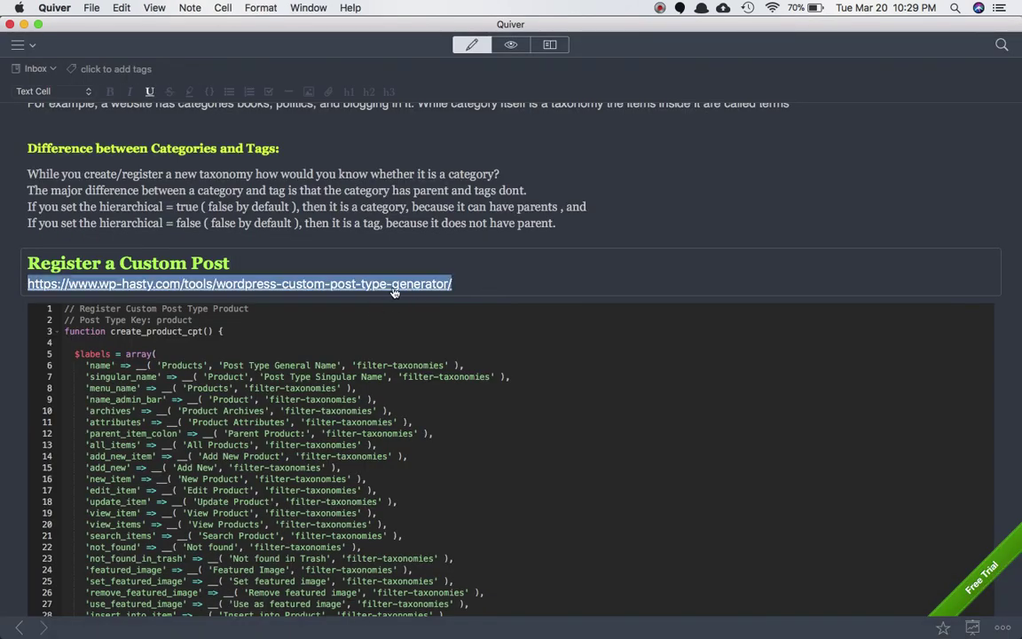
click(282, 284)
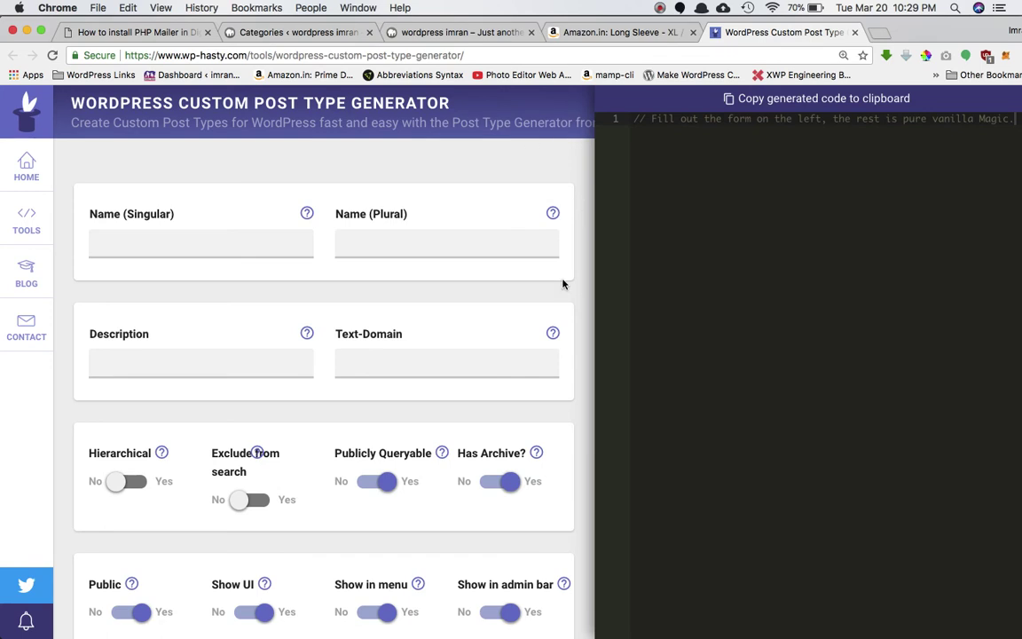
Enter Product as both the singular and plural post type names
click(182, 239)
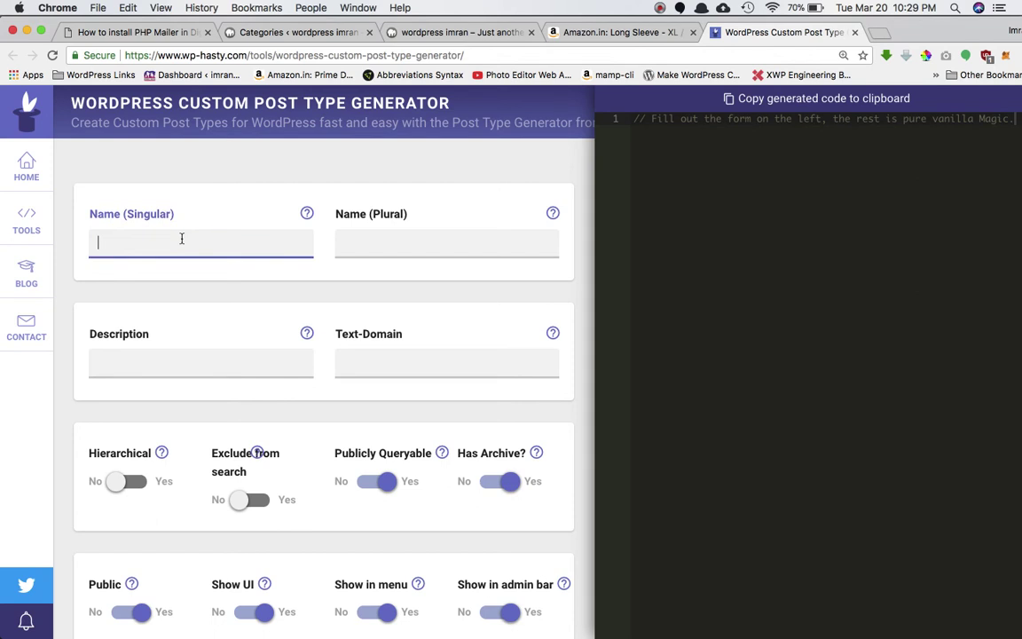
text(P)
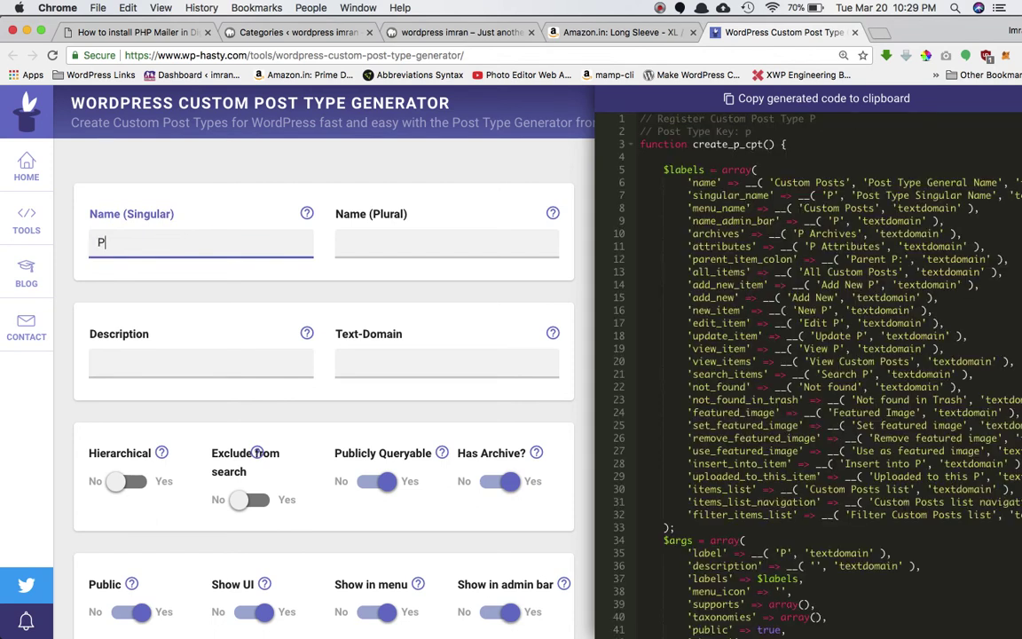
text(roduc)
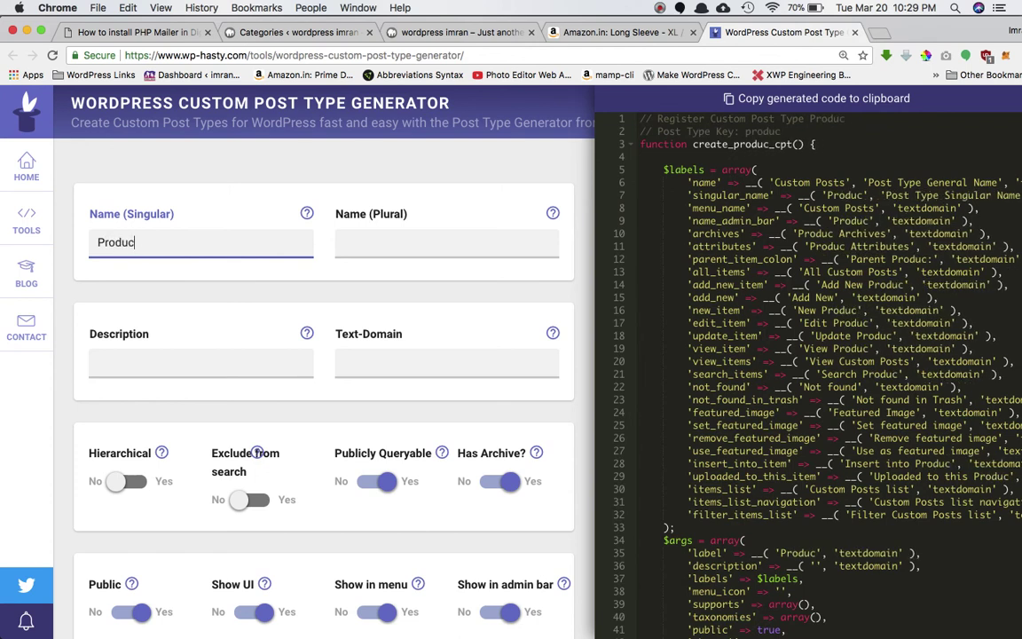
text(t)
double_click(129, 242)
key(super+c)
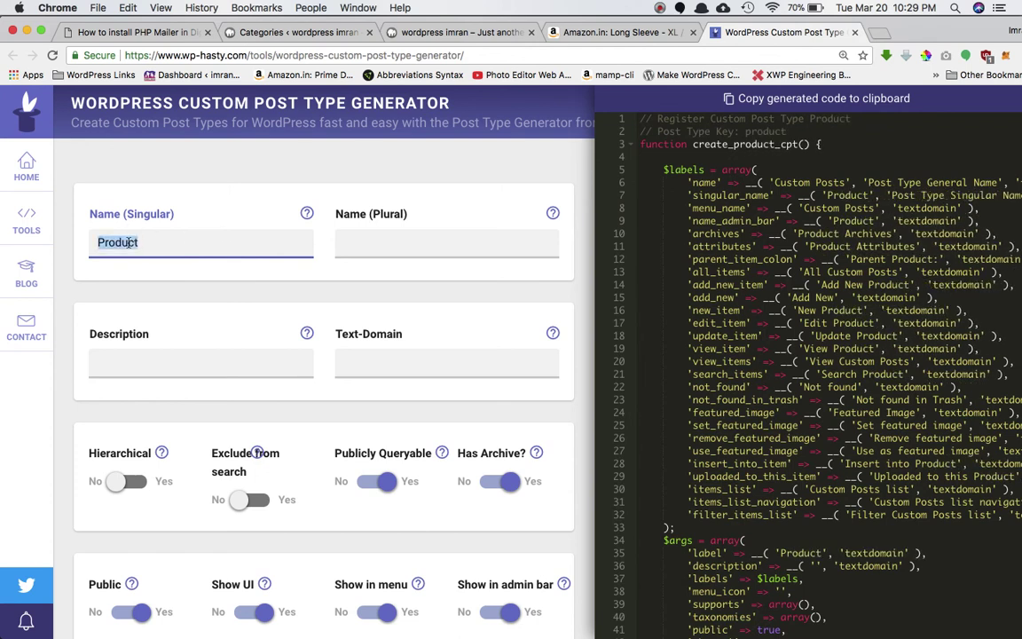
click(361, 247)
key(super+v)
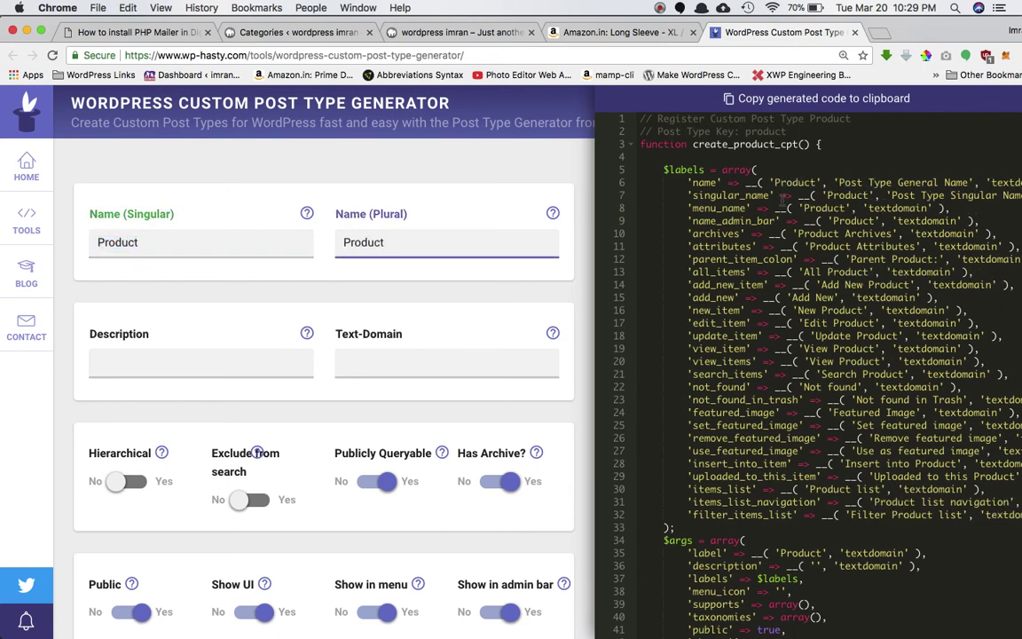
scroll(812, 304, down, 5)
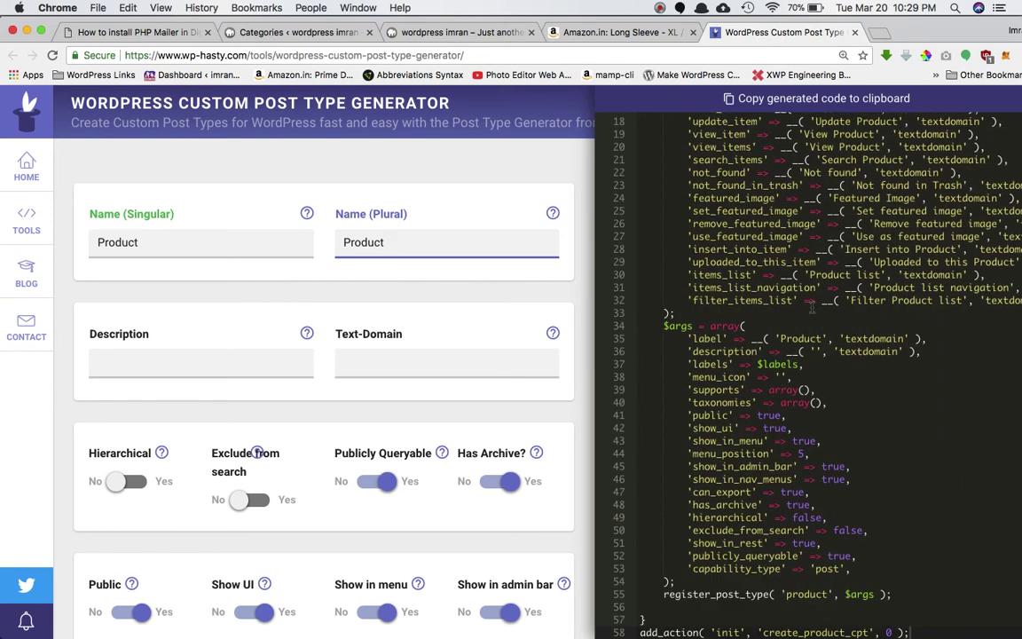
Review the form and generated code, then start the Description with 'These ar'
scroll(702, 479, down, 4)
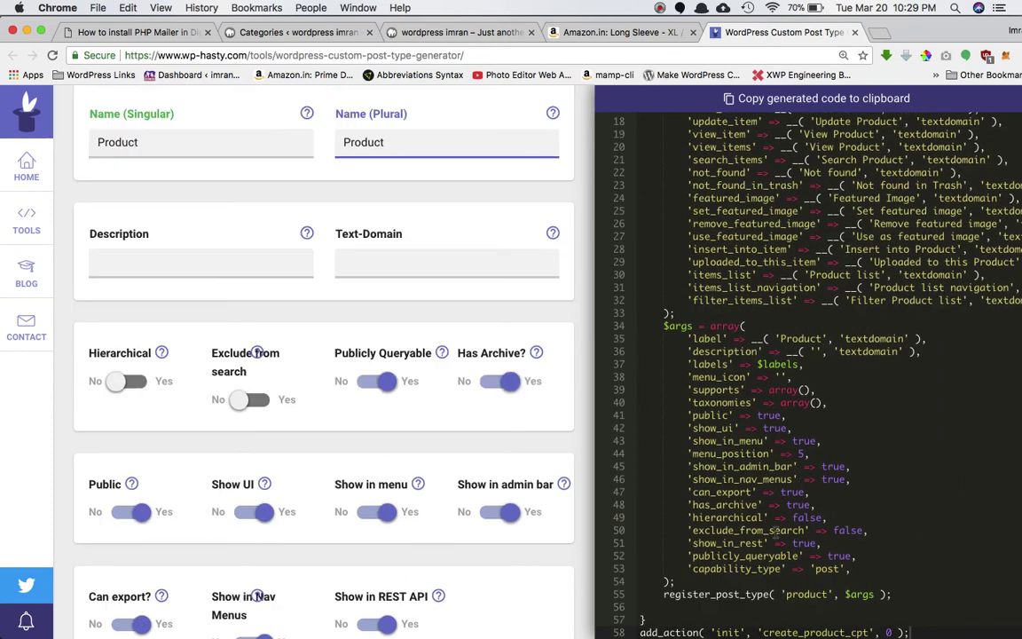
scroll(808, 511, down, 5)
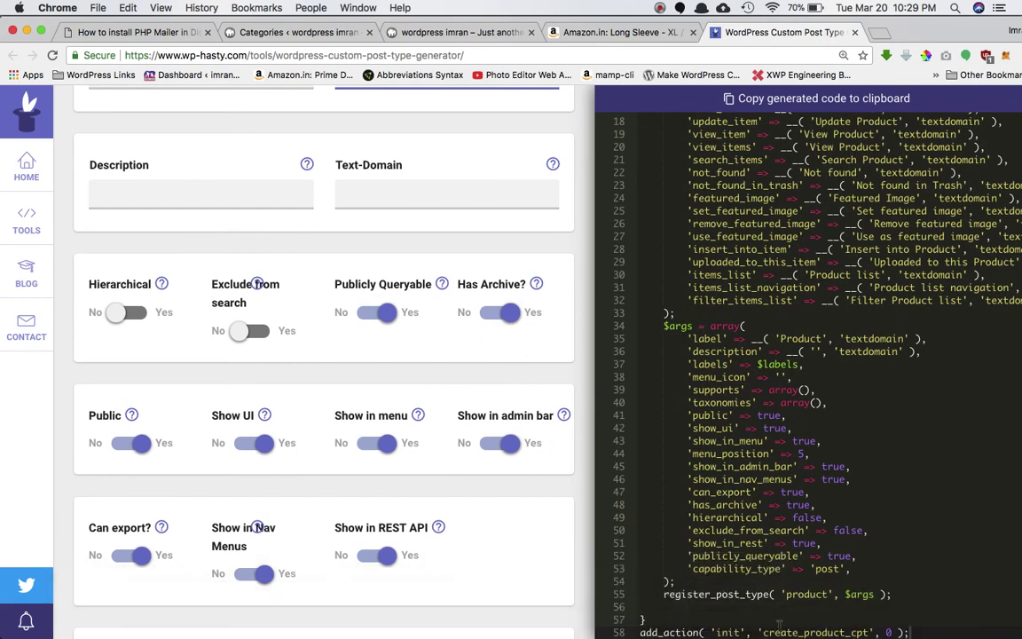
scroll(710, 563, down, 3)
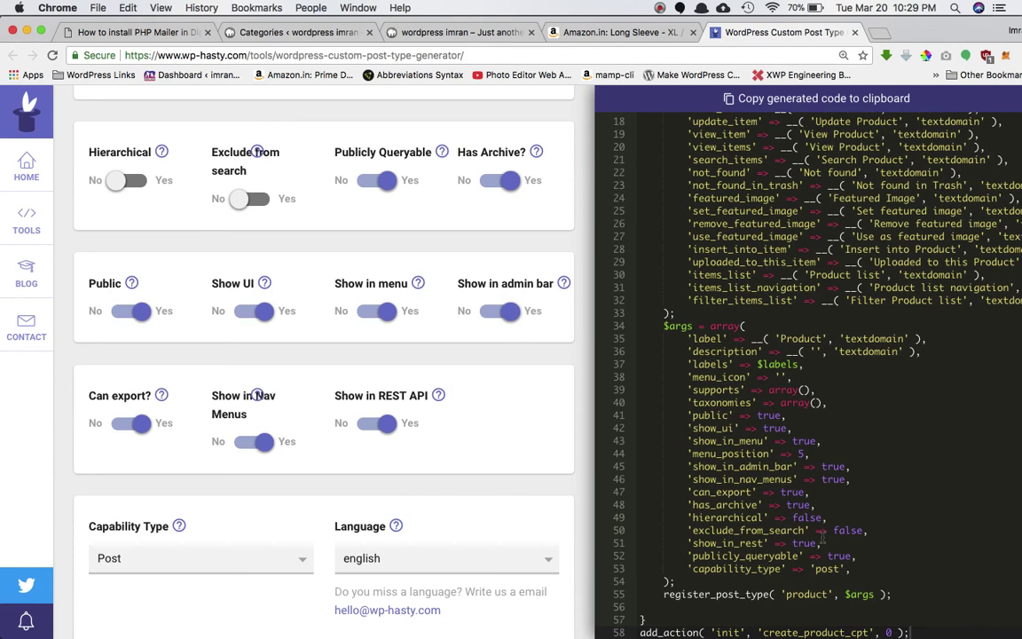
scroll(747, 439, up, 5)
scroll(832, 489, down, 5)
scroll(809, 408, up, 2)
scroll(772, 373, up, 3)
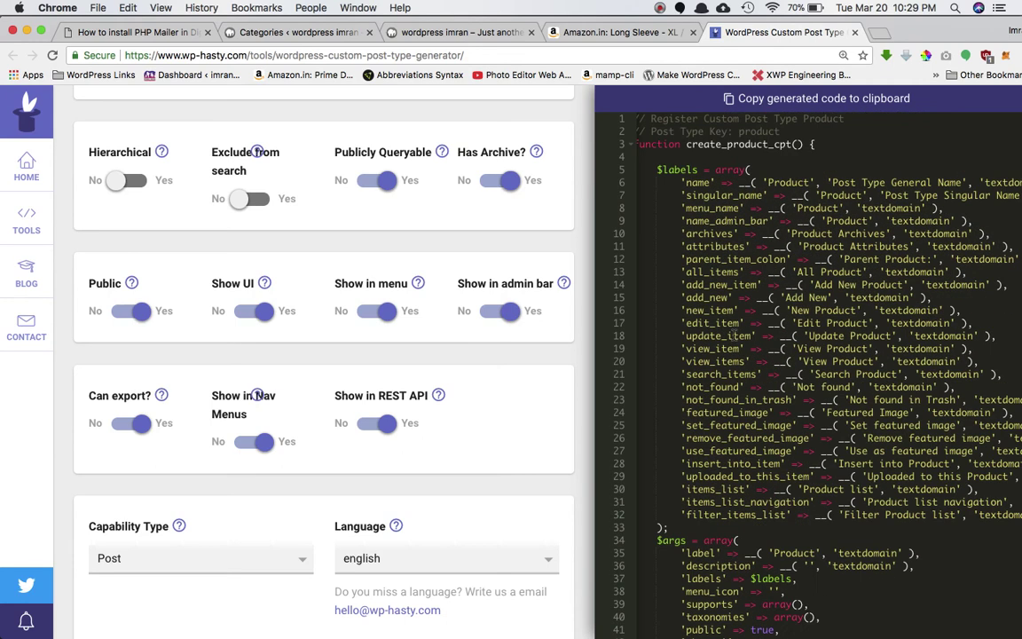
scroll(701, 275, down, 5)
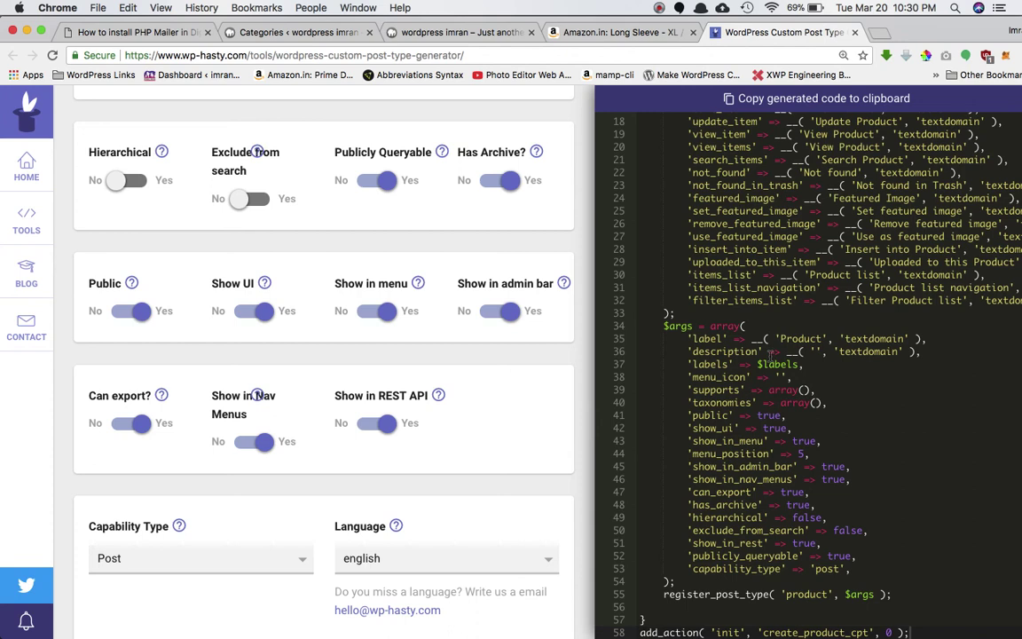
scroll(763, 359, up, 5)
scroll(491, 221, up, 10)
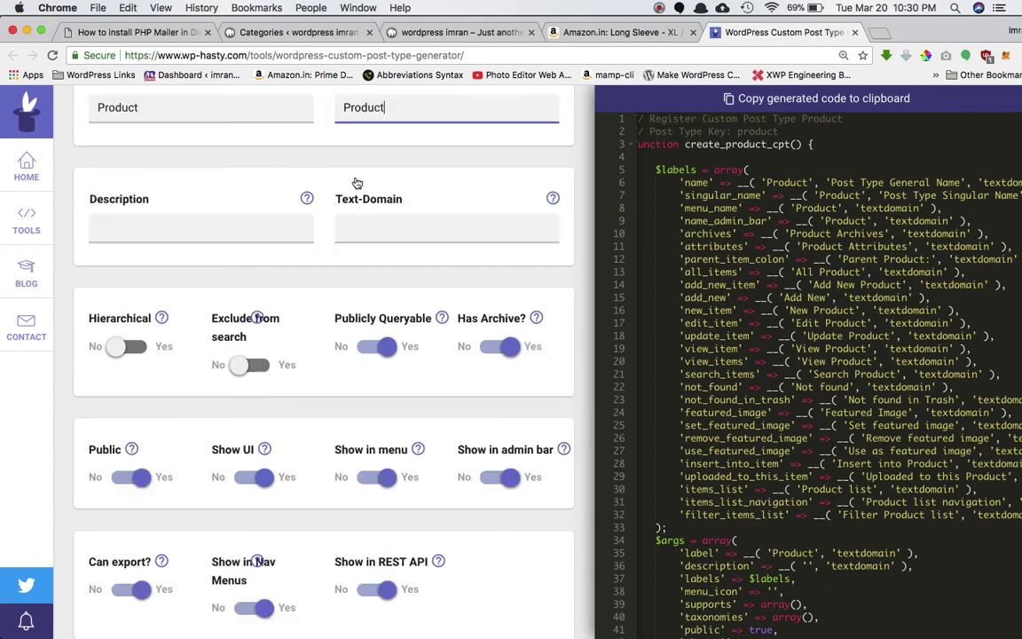
click(155, 361)
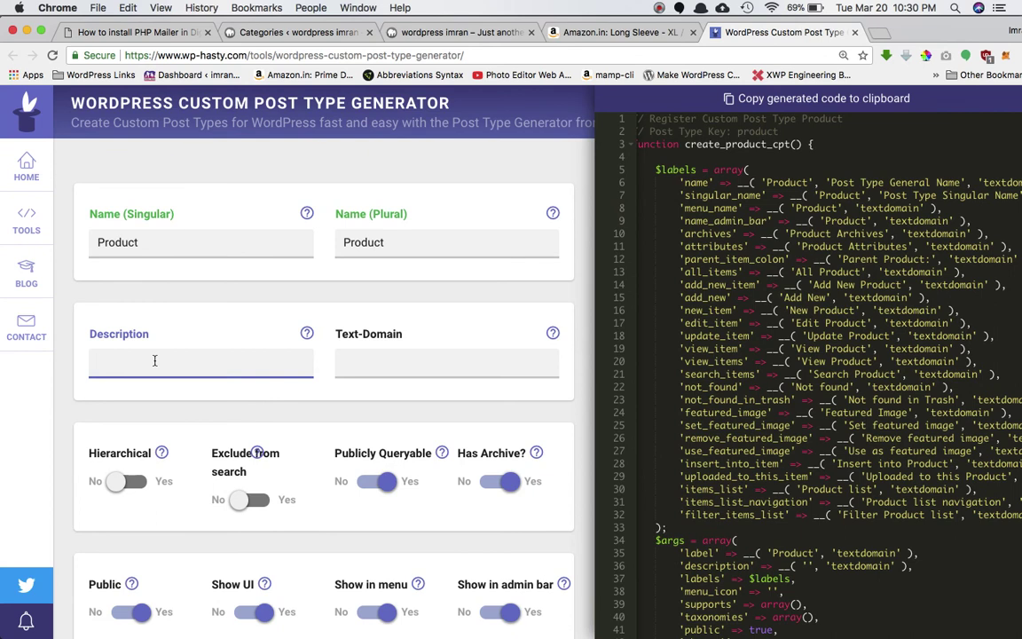
text(These)
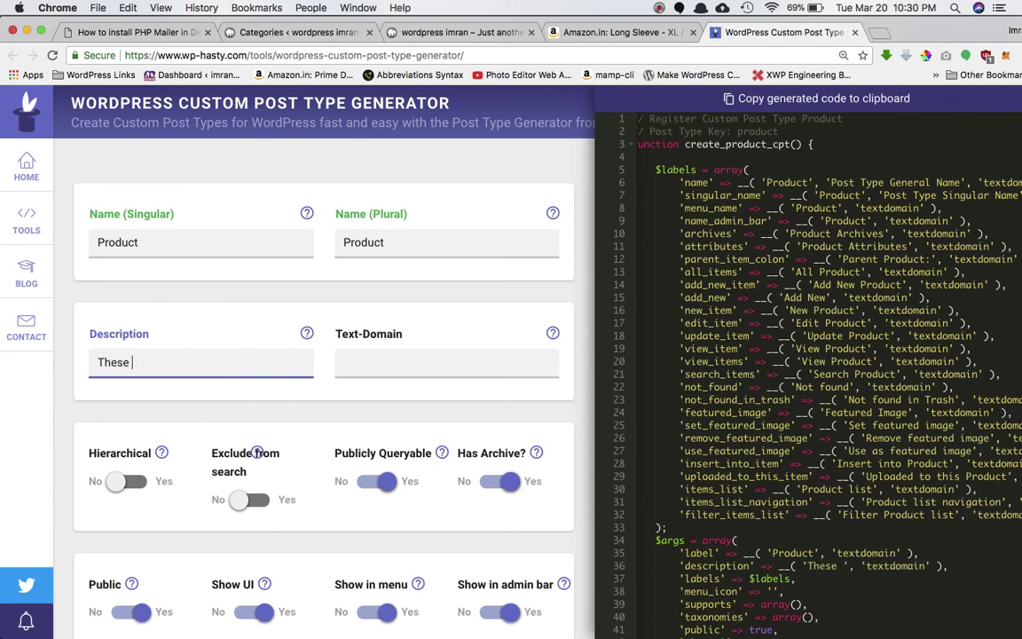